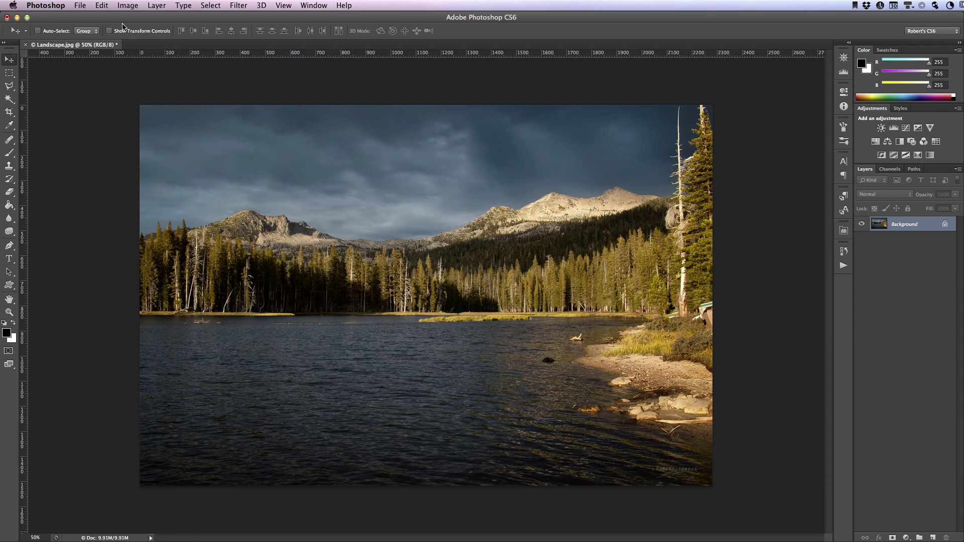
# Place Moon.jpg as a new layer and drag it up into the sky above the mountains.
pyautogui.click(79, 4)
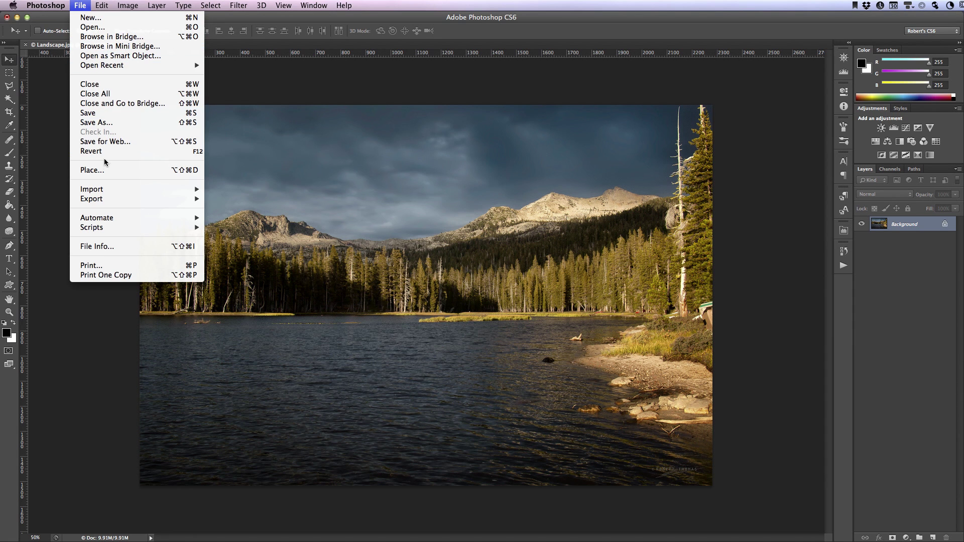
pyautogui.click(90, 170)
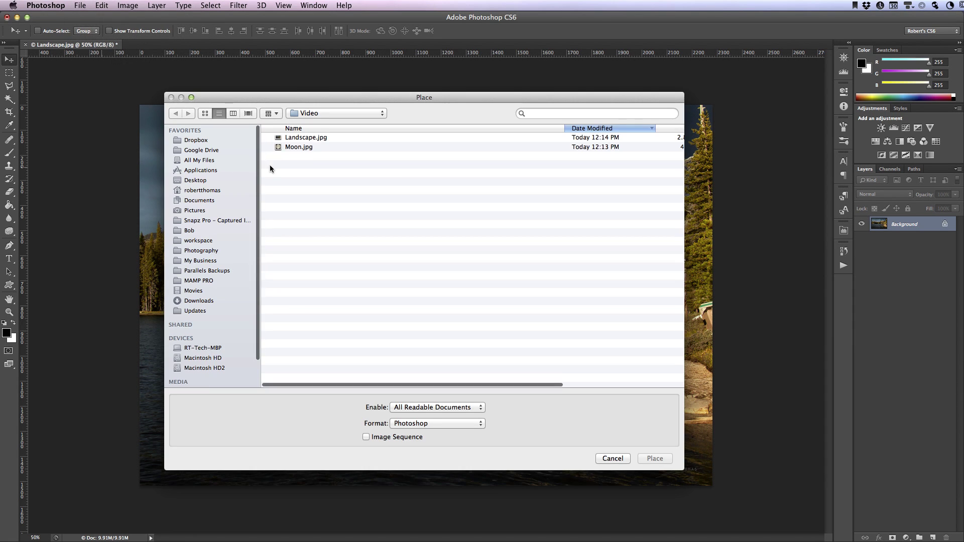
pyautogui.click(286, 149)
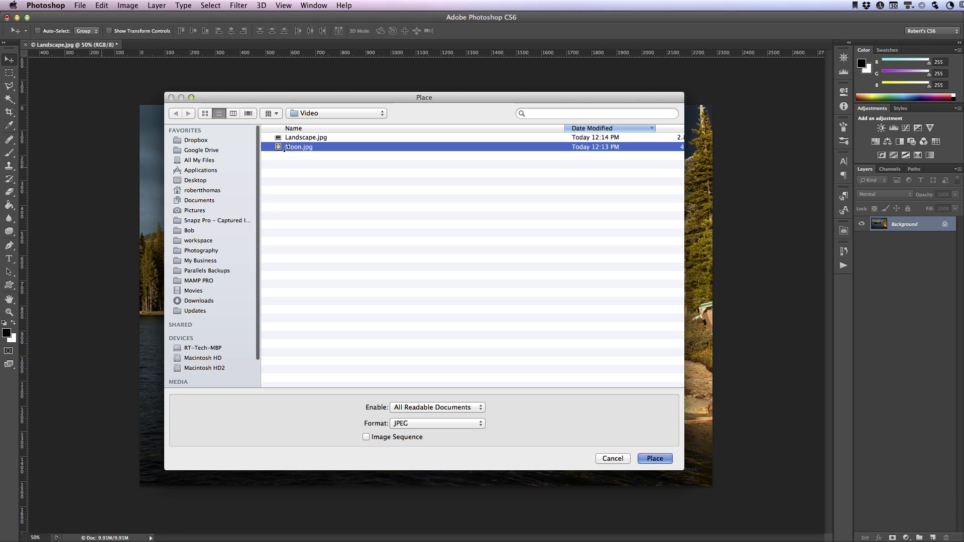
pyautogui.doubleClick(284, 148)
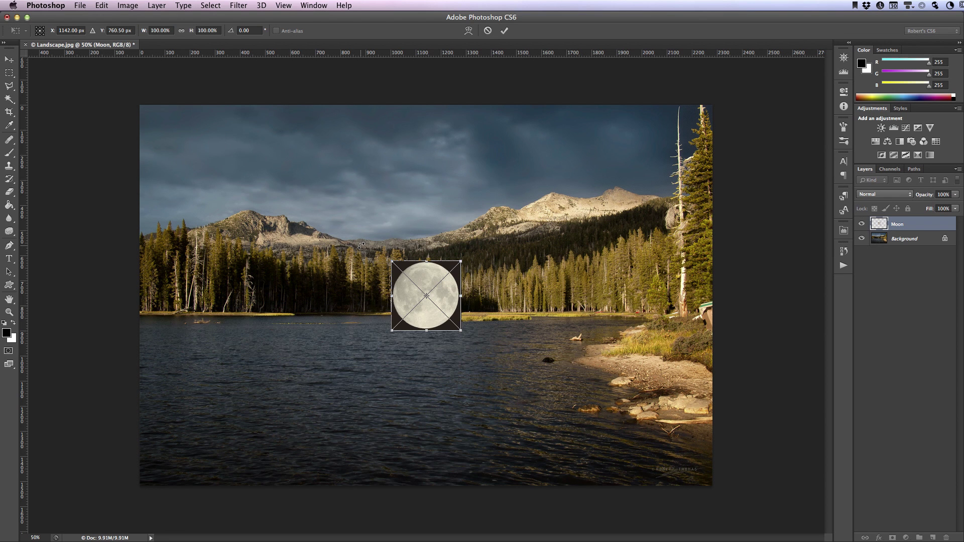
pyautogui.press('Return')
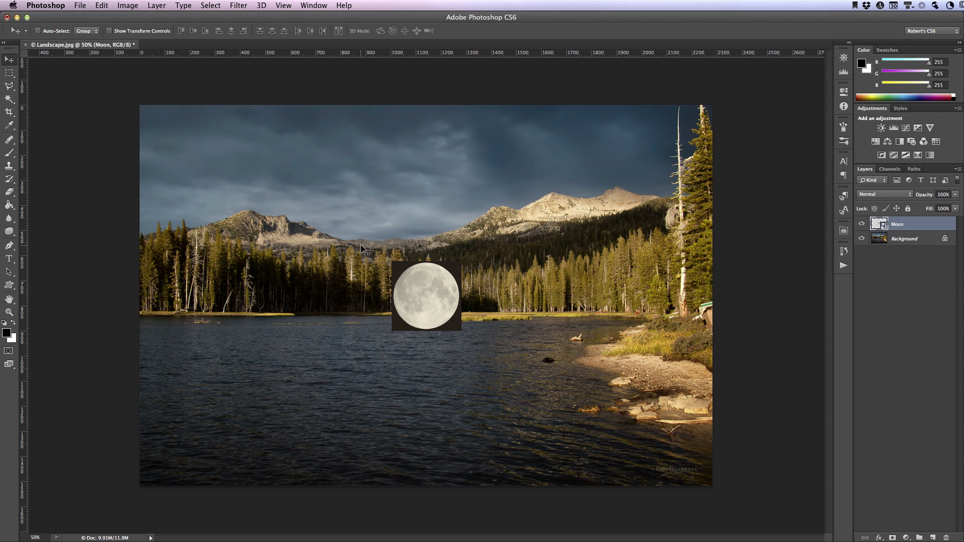
pyautogui.moveTo(361, 246); pyautogui.dragTo(366, 128)
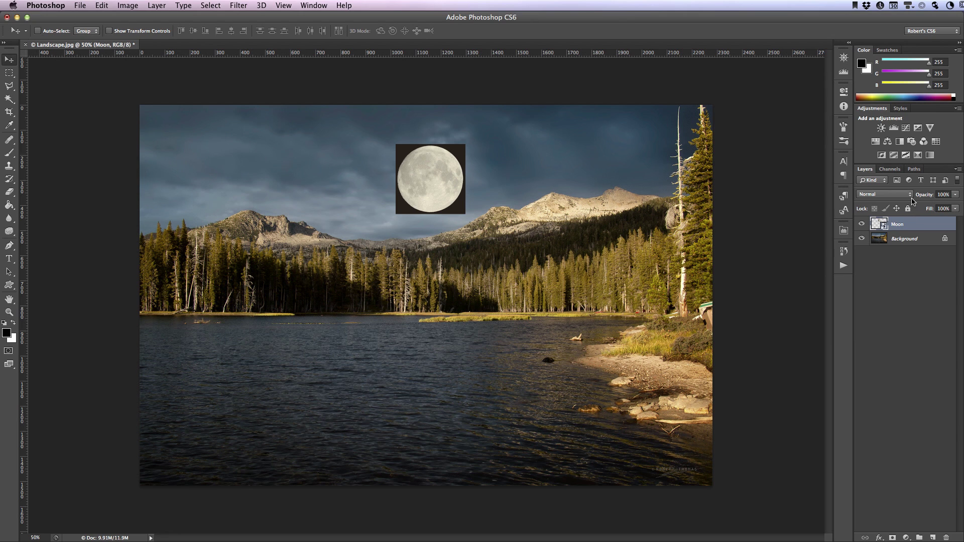
pyautogui.click(911, 196)
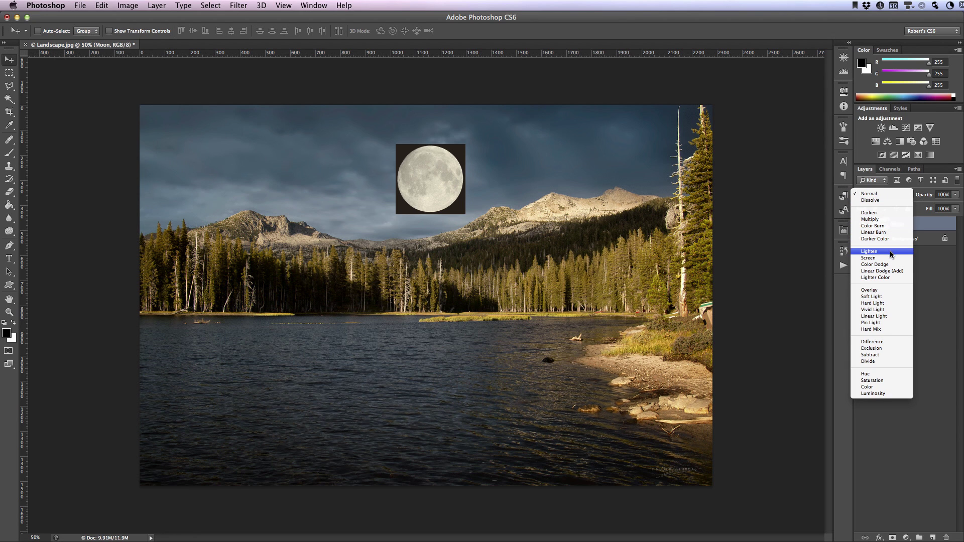
pyautogui.click(890, 251)
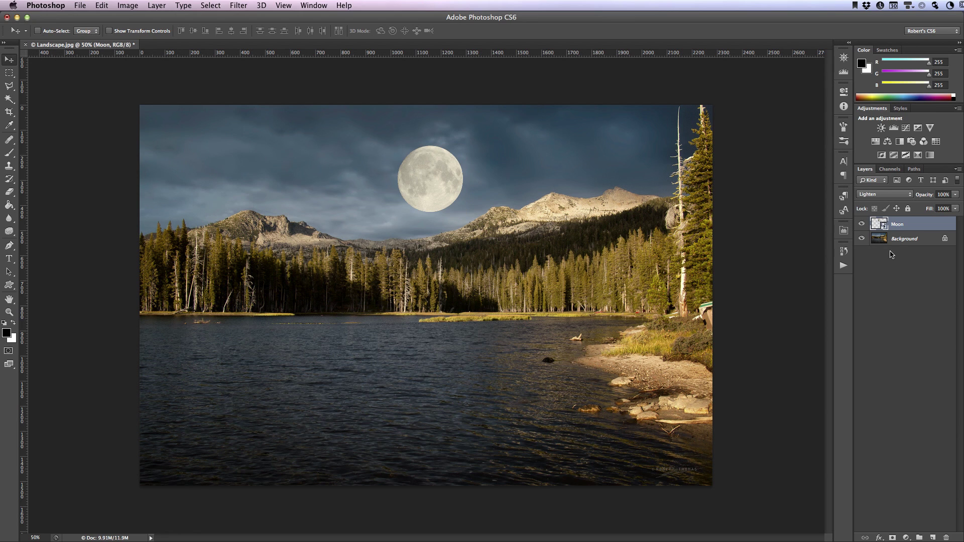
pyautogui.click(911, 198)
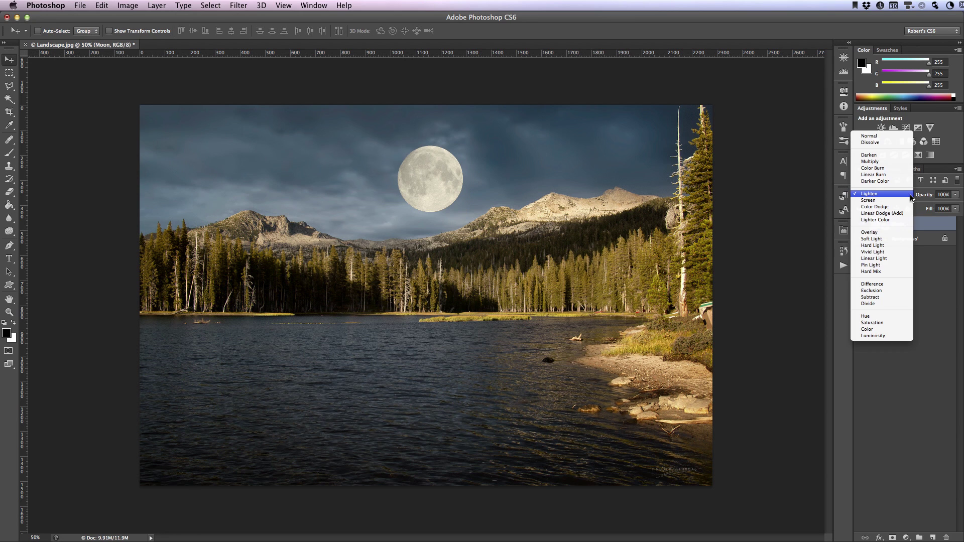
pyautogui.click(877, 141)
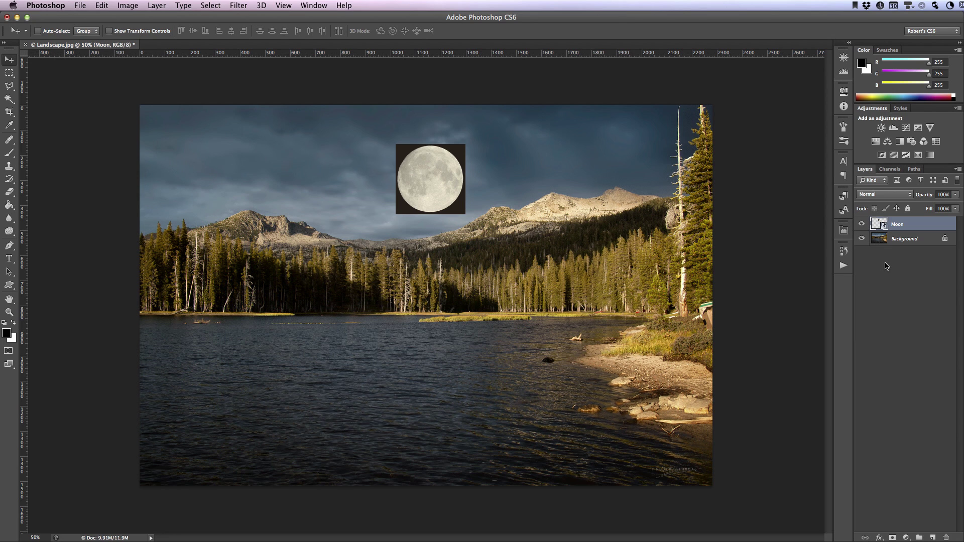
# Set the Moon layer's This Layer black Blend If slider to 41 to hide its dark backdrop.
pyautogui.doubleClick(914, 229)
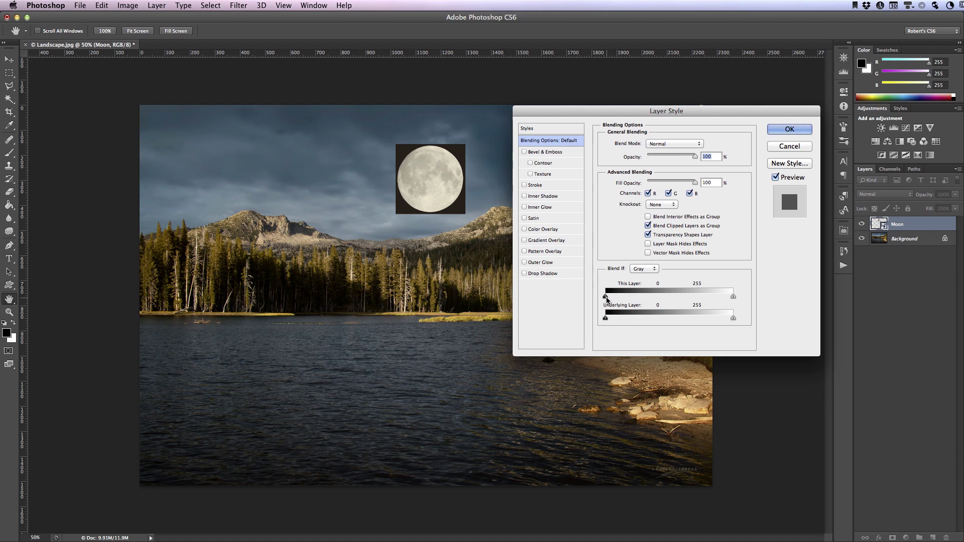
pyautogui.moveTo(606, 296); pyautogui.dragTo(626, 299)
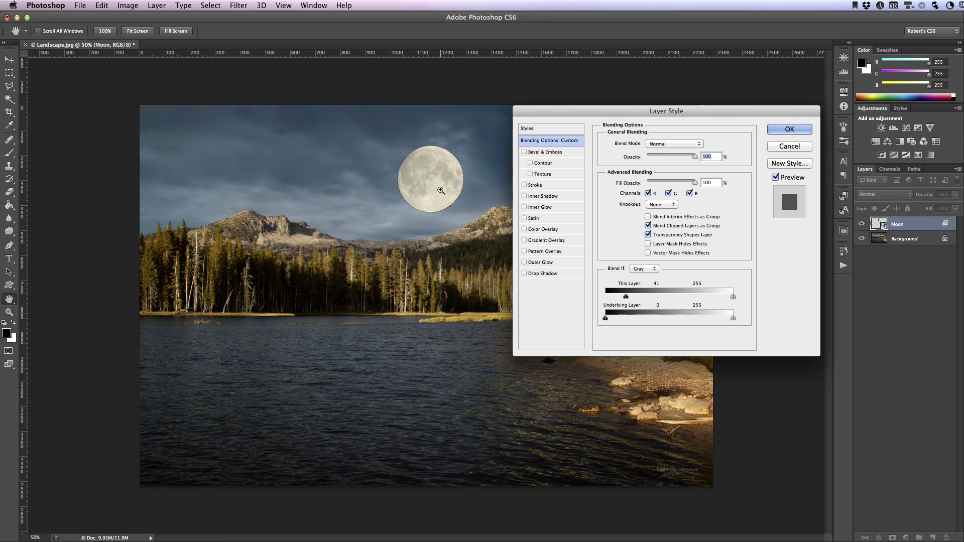
pyautogui.keyDown('super'); pyautogui.click(441, 191); pyautogui.keyUp('super')
# Zoom in to 100% on the moon to check its edge.
pyautogui.keyDown('super'); pyautogui.click(441, 191); pyautogui.keyUp('super')
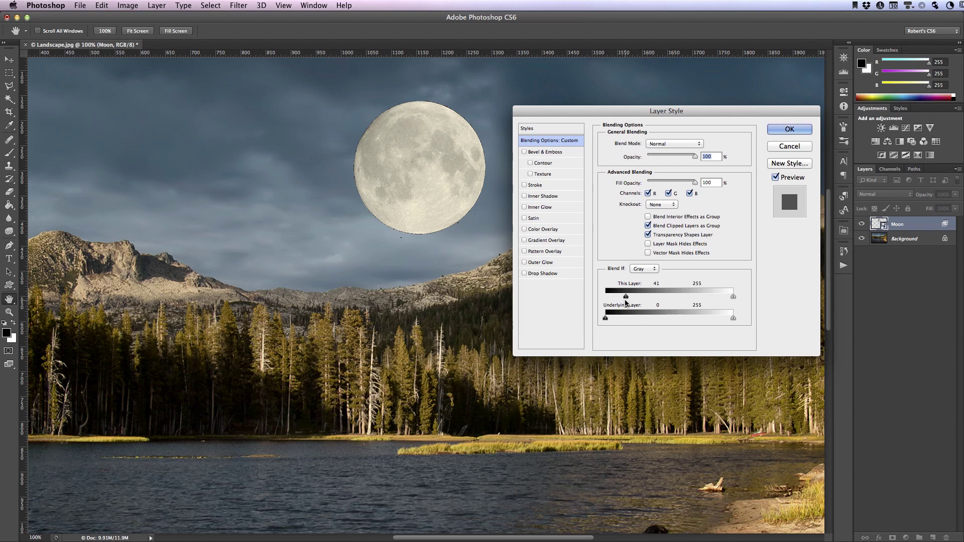
pyautogui.press('alt')
# Split the This Layer black Blend If slider to 41/56 and apply the Layer Style.
pyautogui.moveTo(627, 299); pyautogui.dragTo(633, 300)
pyautogui.moveTo(633, 300); pyautogui.dragTo(654, 300)
pyautogui.click(789, 129)
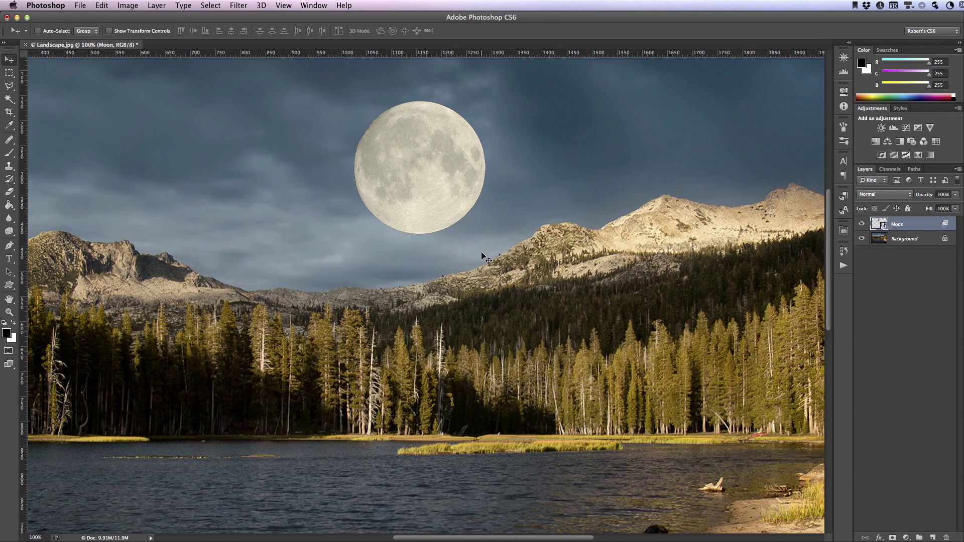
# Zoom out to 50% to see the whole landscape and start Free Transform on the moon.
pyautogui.press('z')
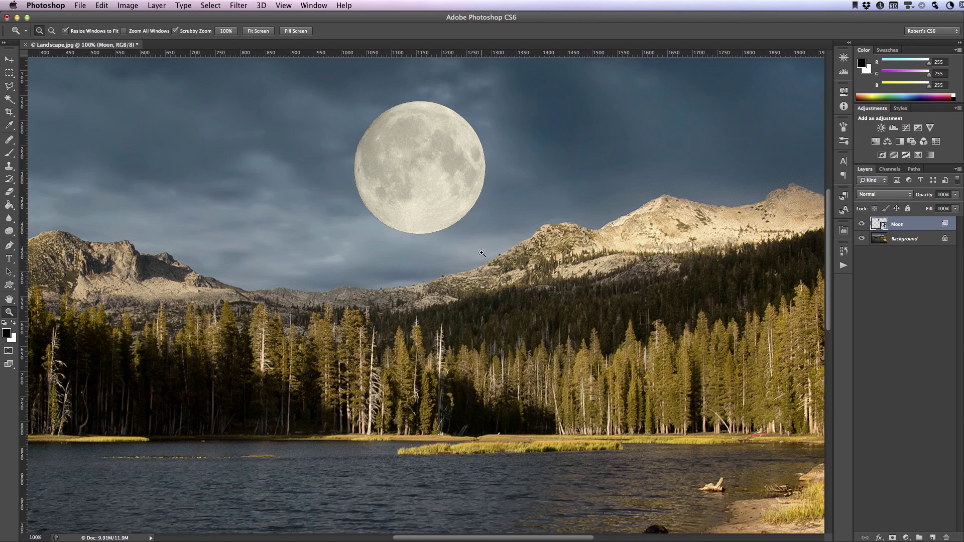
pyautogui.press('alt')
pyautogui.keyDown('alt'); pyautogui.click(482, 254); pyautogui.keyUp('alt')
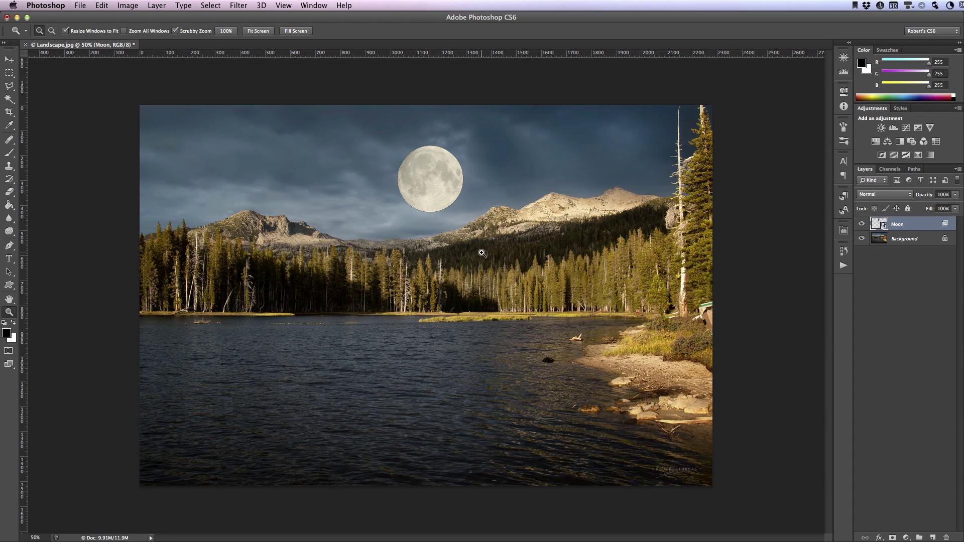
pyautogui.press('super+t')
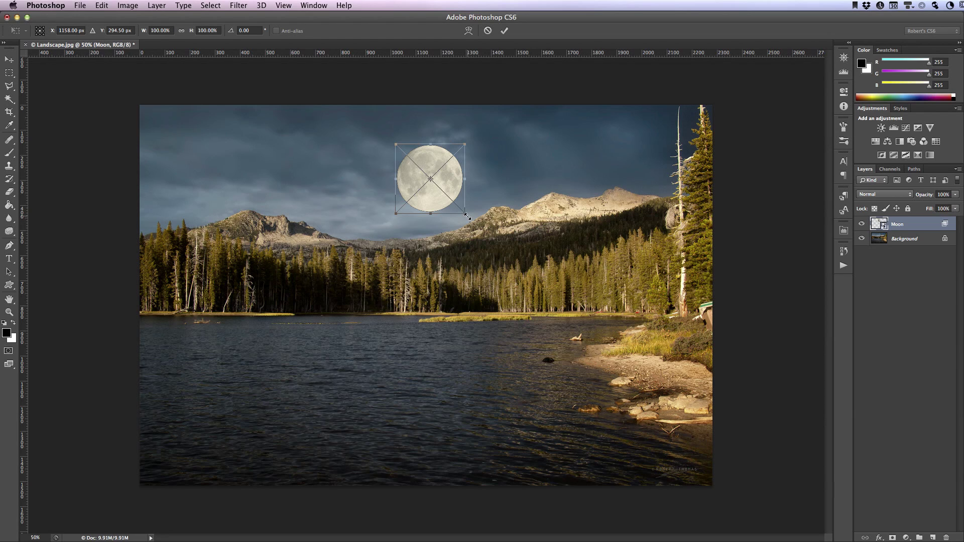
# Scale the moon down to about 64% of its size and commit the transform.
pyautogui.moveTo(467, 216); pyautogui.dragTo(447, 187)
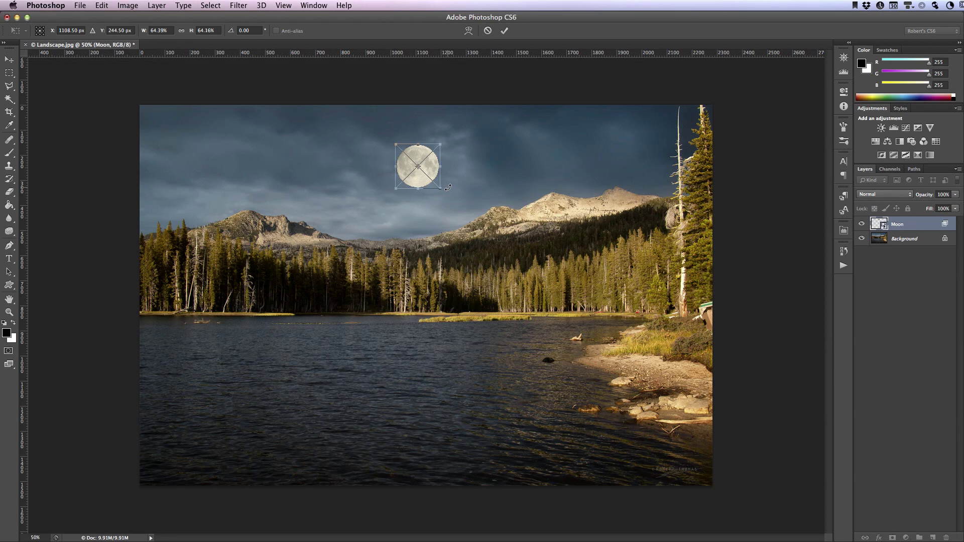
pyautogui.press('Return')
pyautogui.press('z')
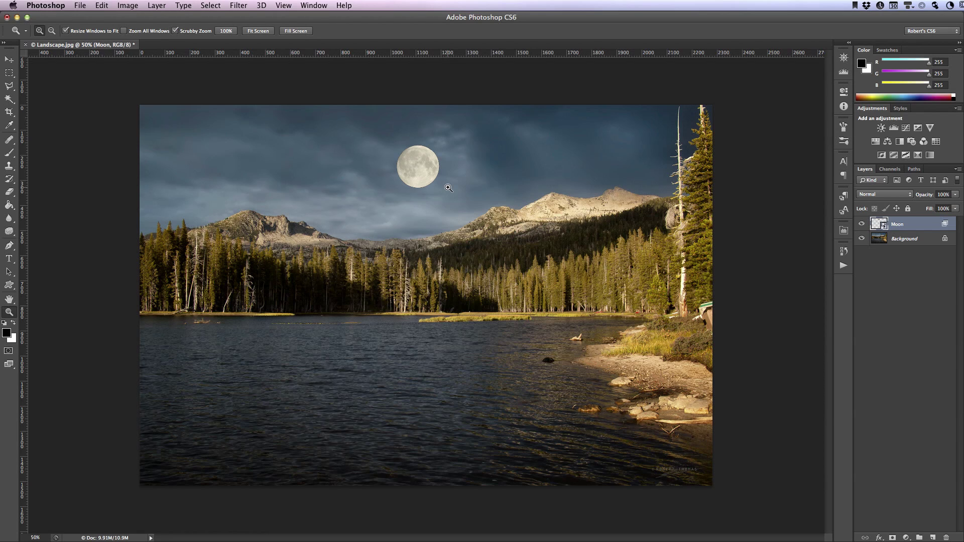
# Move the smaller moon slightly right and higher in the sky.
pyautogui.press('v')
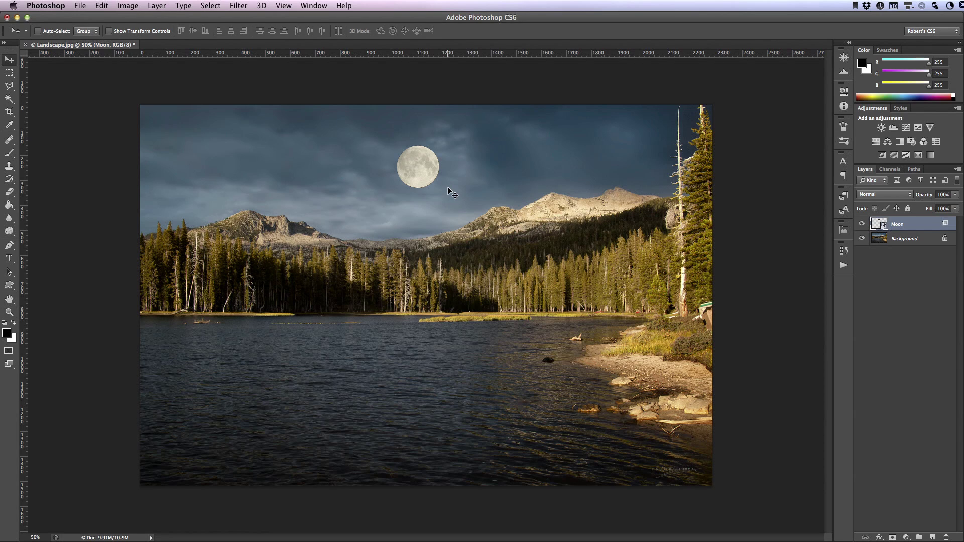
pyautogui.moveTo(448, 187); pyautogui.dragTo(472, 181)
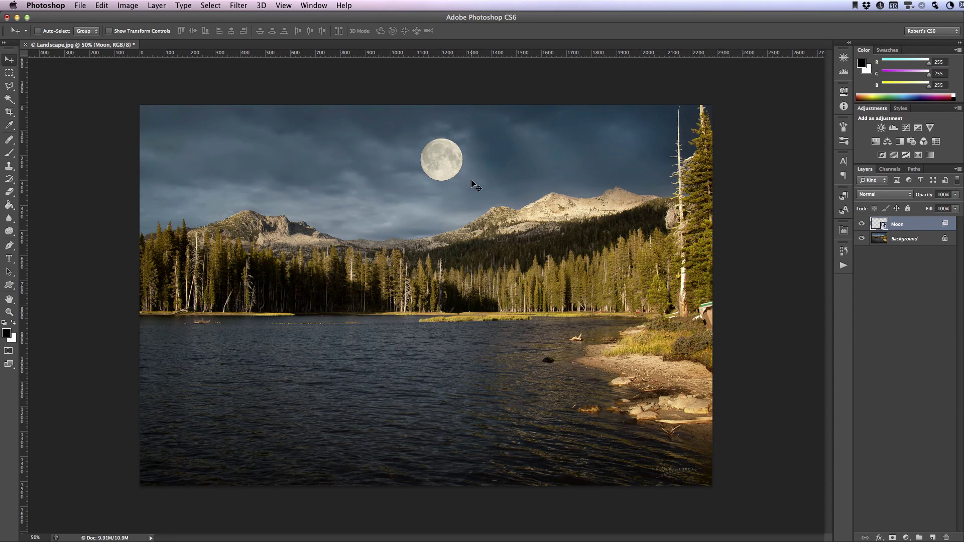
pyautogui.doubleClick(919, 229)
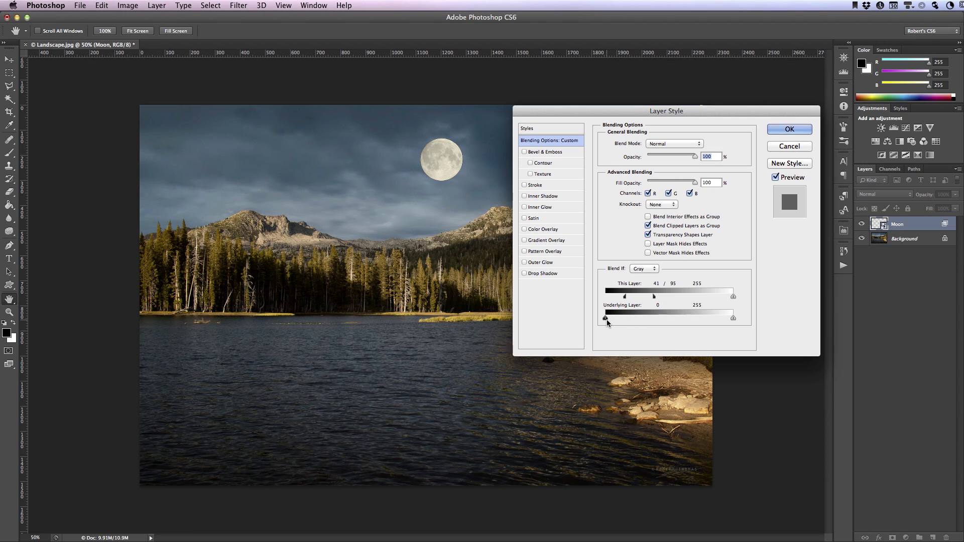
# Set the Underlying Layer black Blend If slider to 111/118 so clouds show over the moon, and apply.
pyautogui.moveTo(606, 320); pyautogui.dragTo(661, 319)
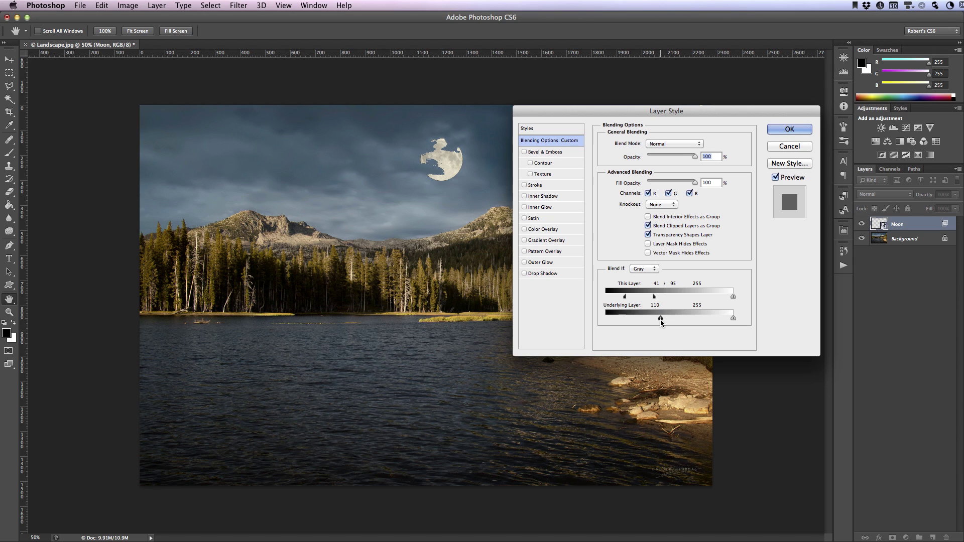
pyautogui.moveTo(661, 320); pyautogui.dragTo(661, 319)
pyautogui.press('alt')
pyautogui.moveTo(663, 319); pyautogui.dragTo(664, 319)
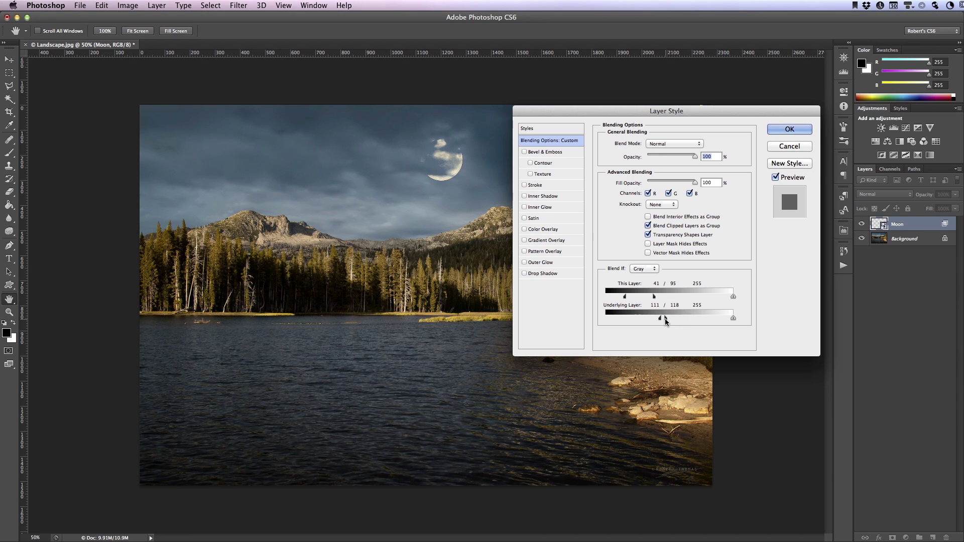
pyautogui.click(798, 130)
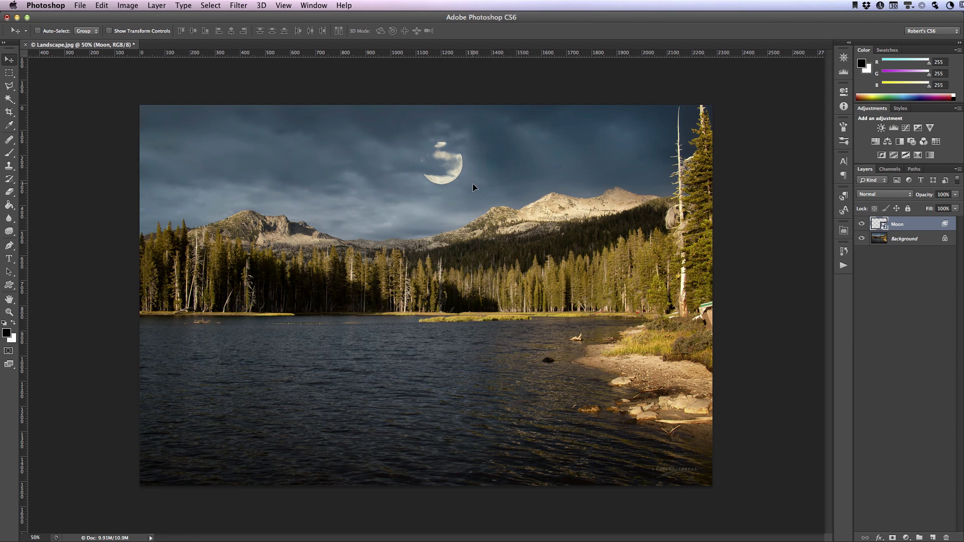
# Nudge the cloud-covered moon slightly left and down.
pyautogui.moveTo(473, 182)
pyautogui.mouseDown()
pyautogui.moveTo(432, 189)
pyautogui.moveTo(480, 177)
pyautogui.moveTo(474, 182)
pyautogui.mouseUp()
pyautogui.doubleClick(912, 227)
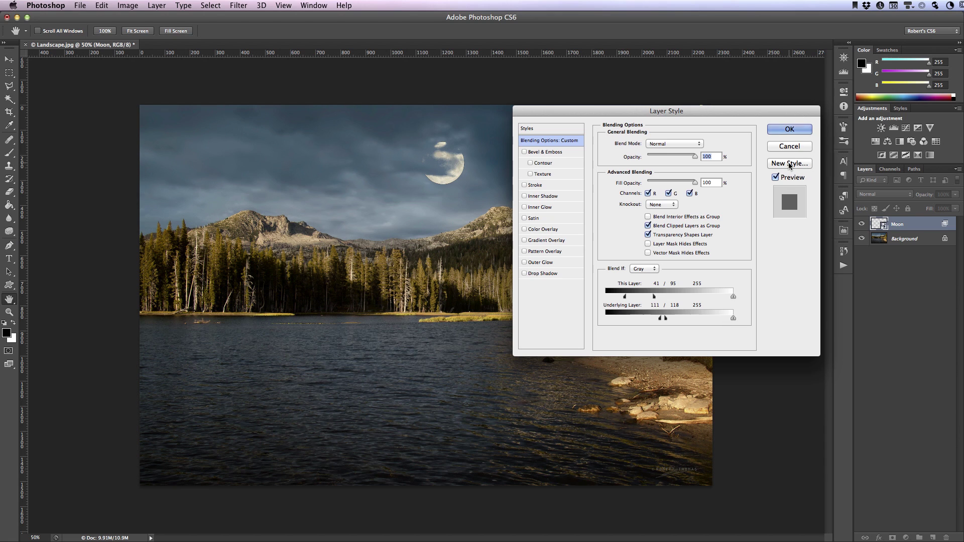
pyautogui.press('Return')
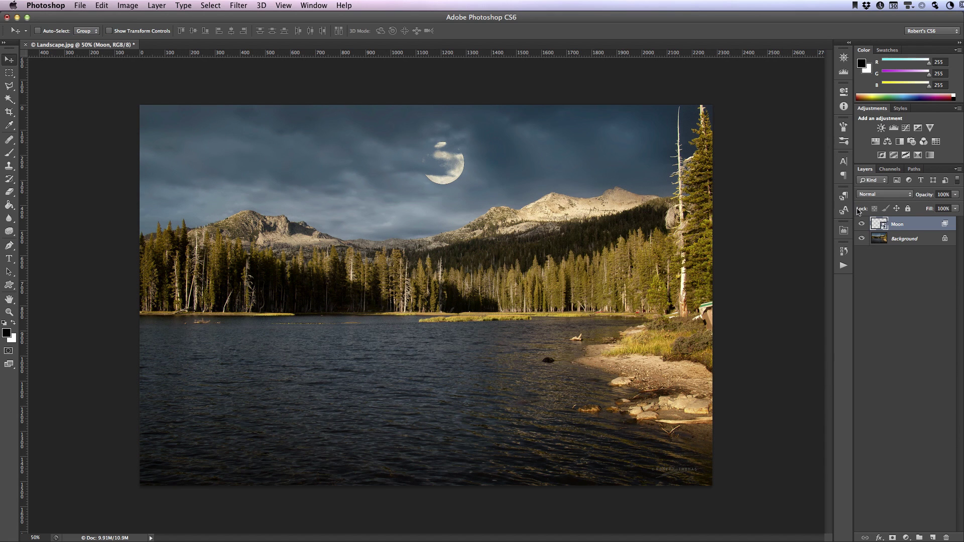